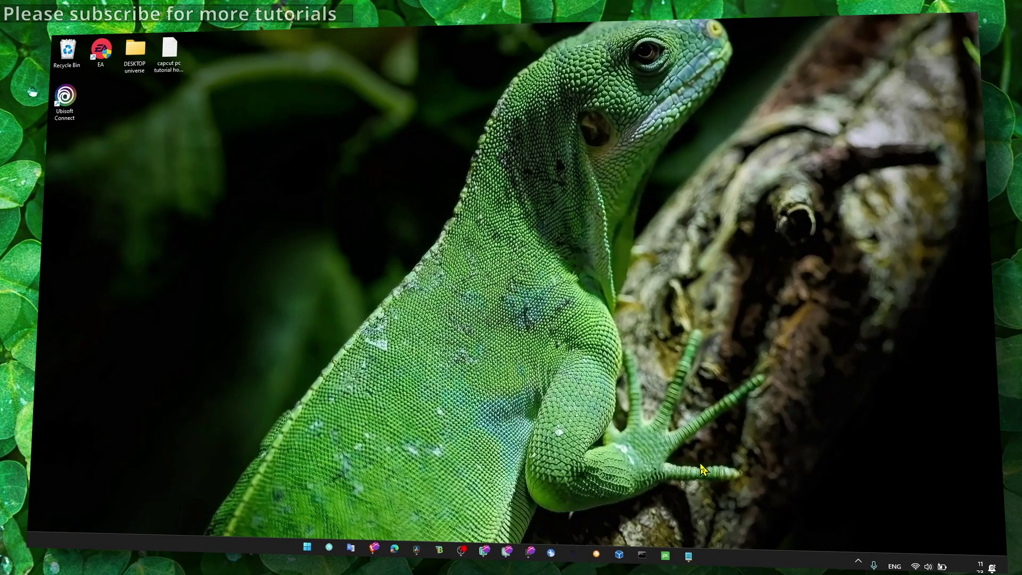
# - Bring back the Ubisoft launch-error notes in Notepad, deselect the title, then minimize Notepad
pyautogui.click(688, 556)
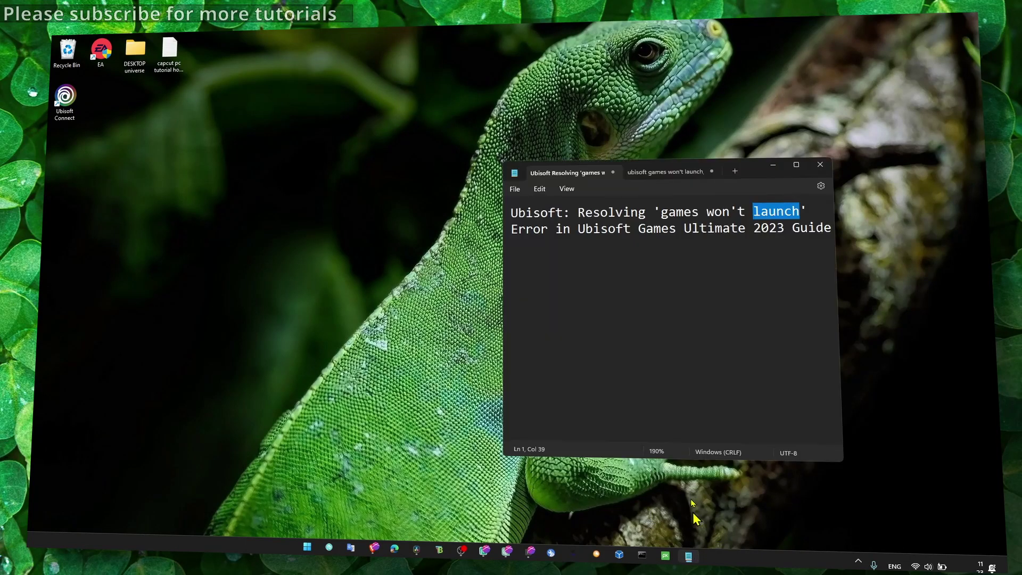
pyautogui.click(698, 213)
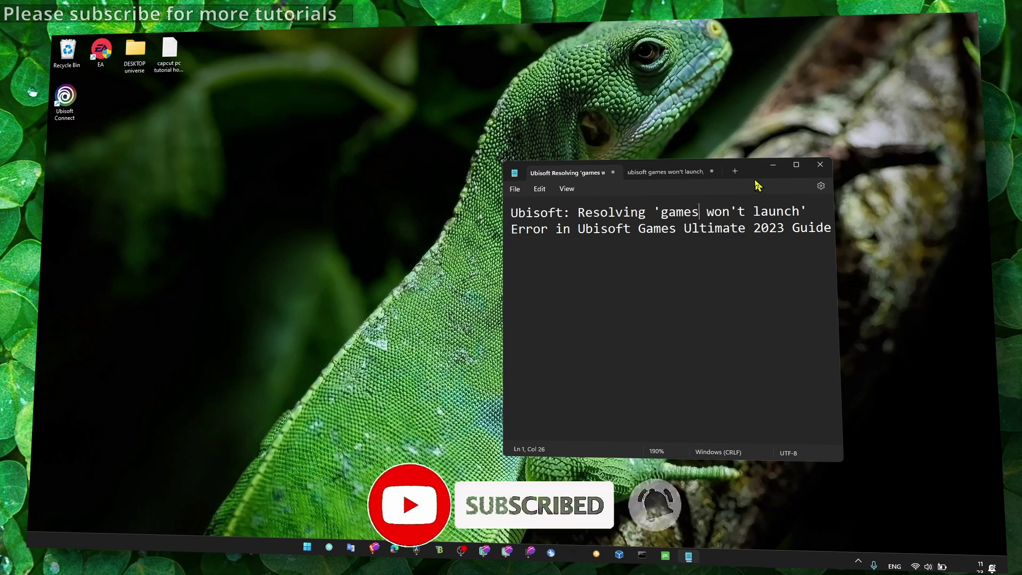
pyautogui.click(773, 165)
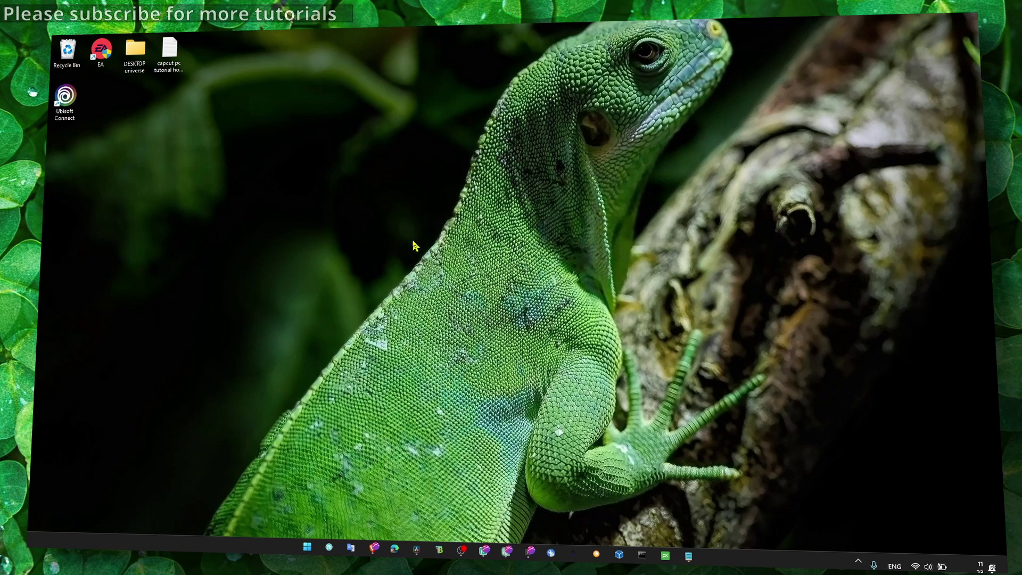
# - In Graphics settings, set Ubisoft Connect's GPU preference to High performance and save it
pyautogui.press('super+s')
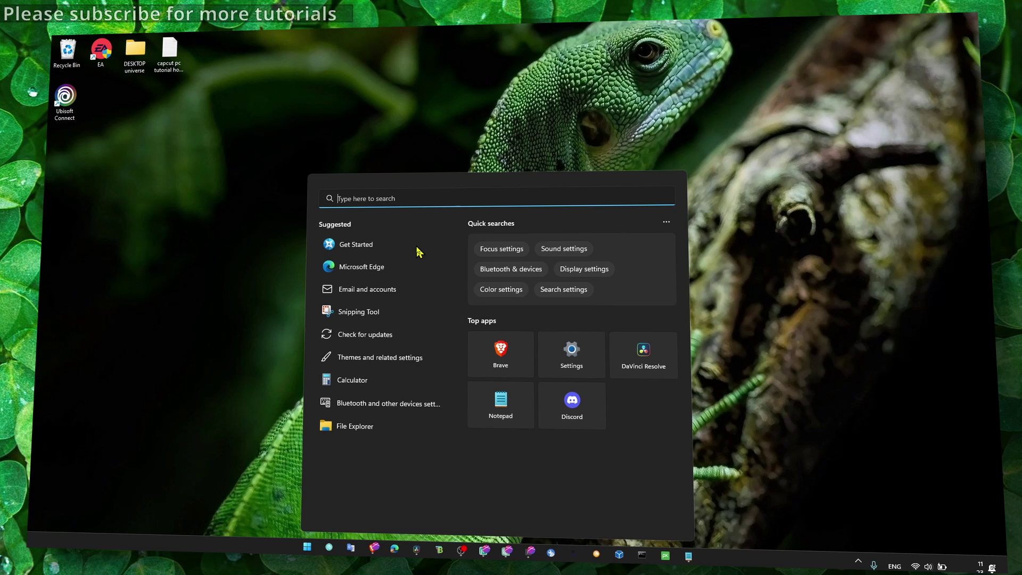
pyautogui.write('graphics')
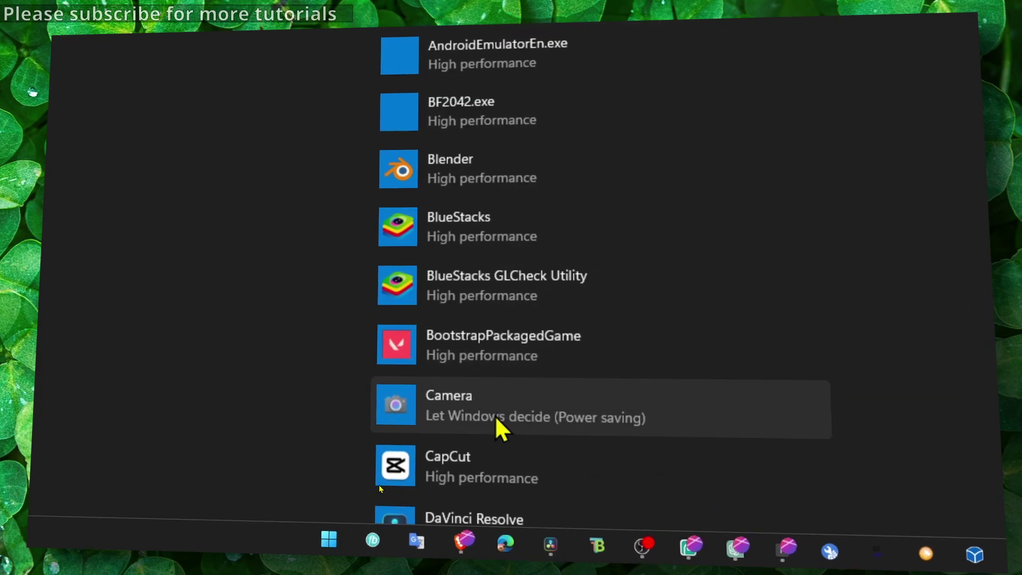
pyautogui.scroll(-10, 497, 389)
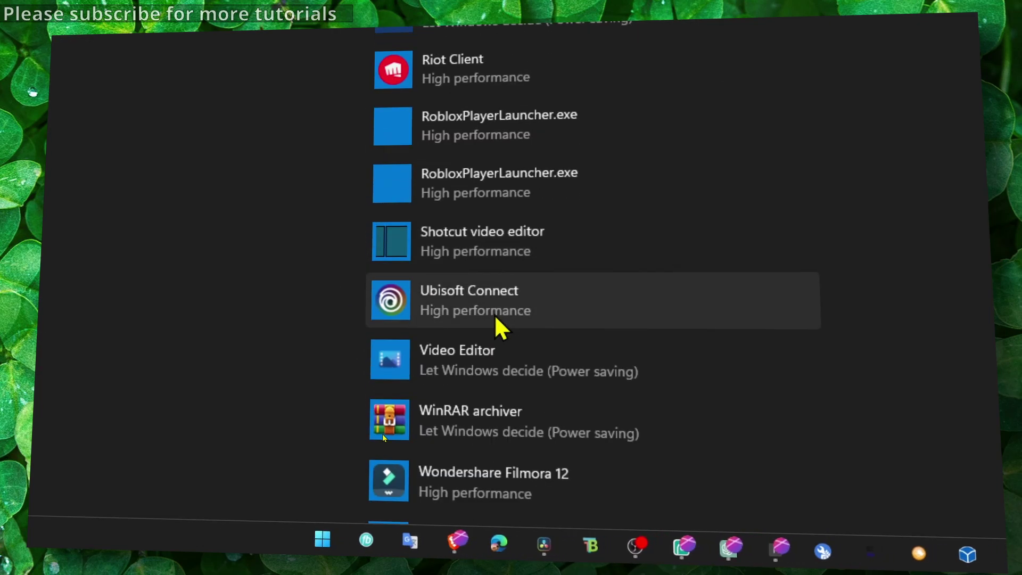
pyautogui.click(496, 317)
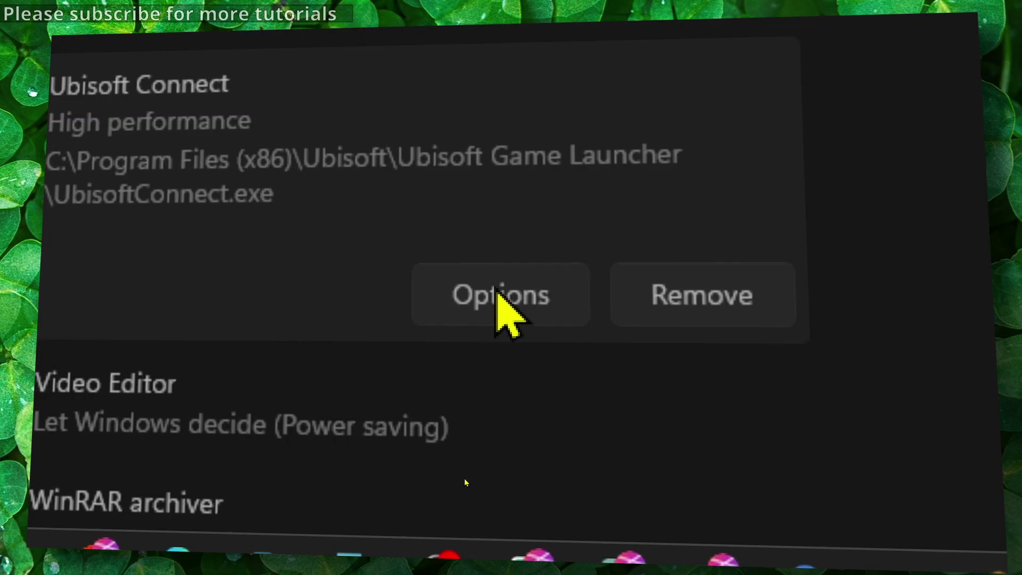
pyautogui.click(527, 407)
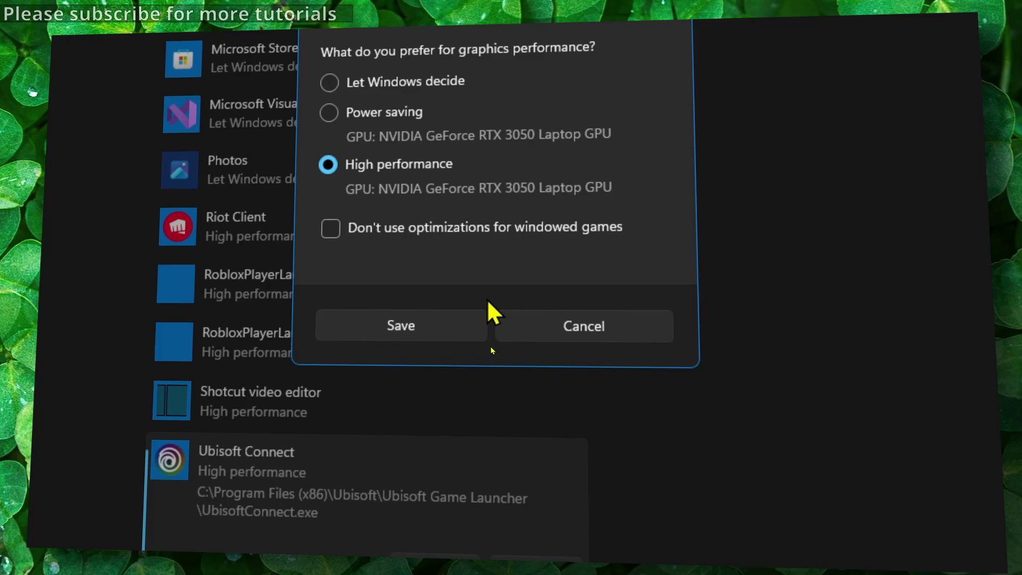
pyautogui.click(458, 324)
# - Open Default graphics settings to review GPU scheduling and windowed-game optimizations
pyautogui.scroll(3, 484, 170)
pyautogui.scroll(4, 442, 159)
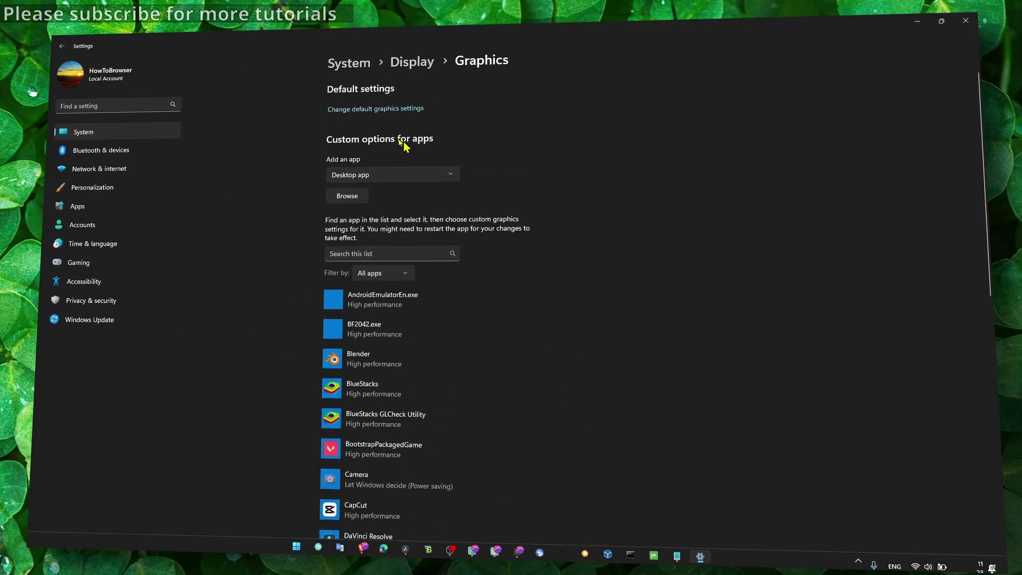
pyautogui.click(370, 112)
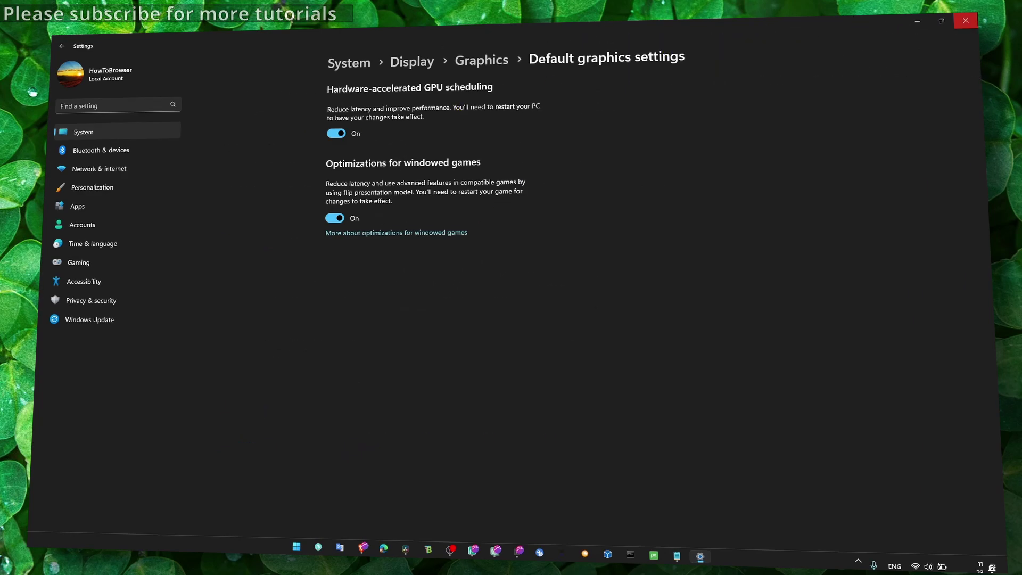
# - Close Settings, then abandon a first try at the Ubisoft Connect shortcut properties after invalid-target errors
pyautogui.click(966, 20)
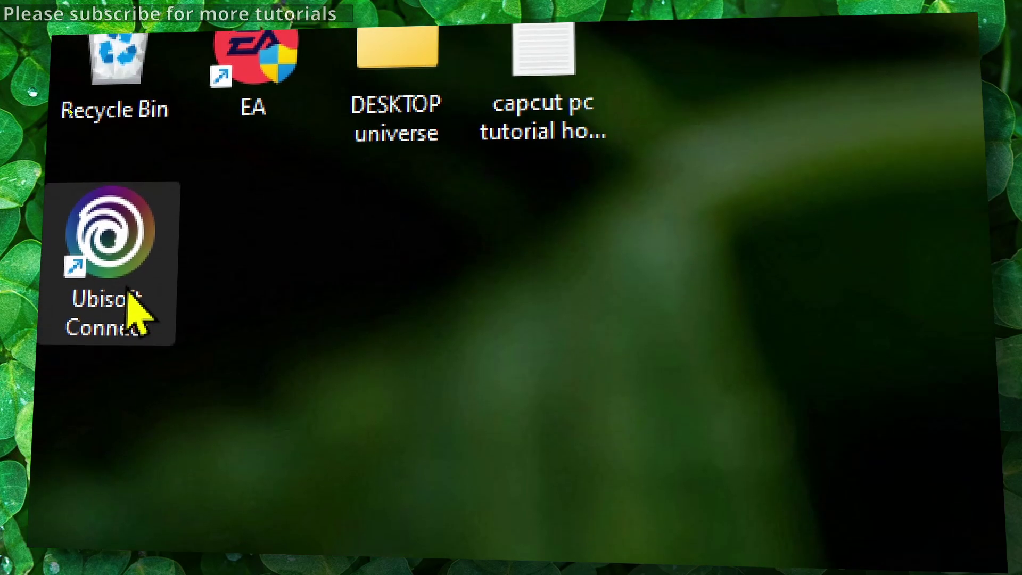
pyautogui.rightClick(69, 109)
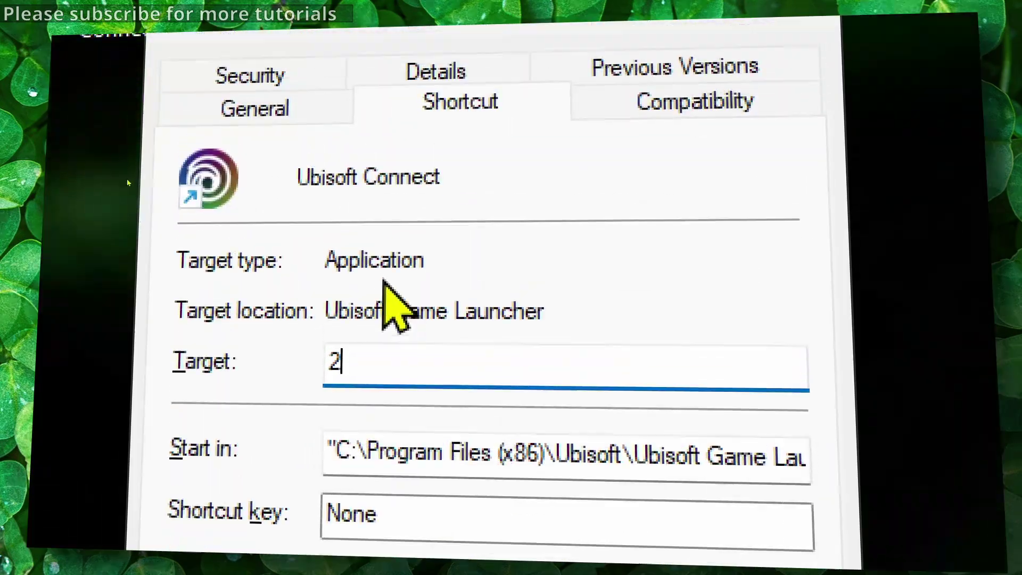
pyautogui.press('BackSpace')
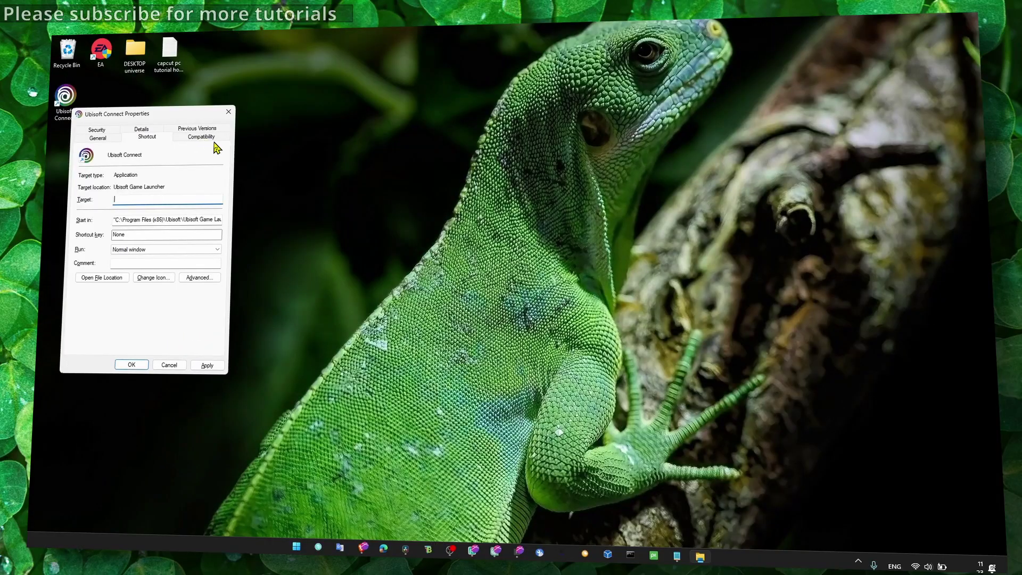
pyautogui.click(381, 243)
pyautogui.click(607, 281)
pyautogui.click(211, 143)
pyautogui.click(606, 282)
pyautogui.click(228, 111)
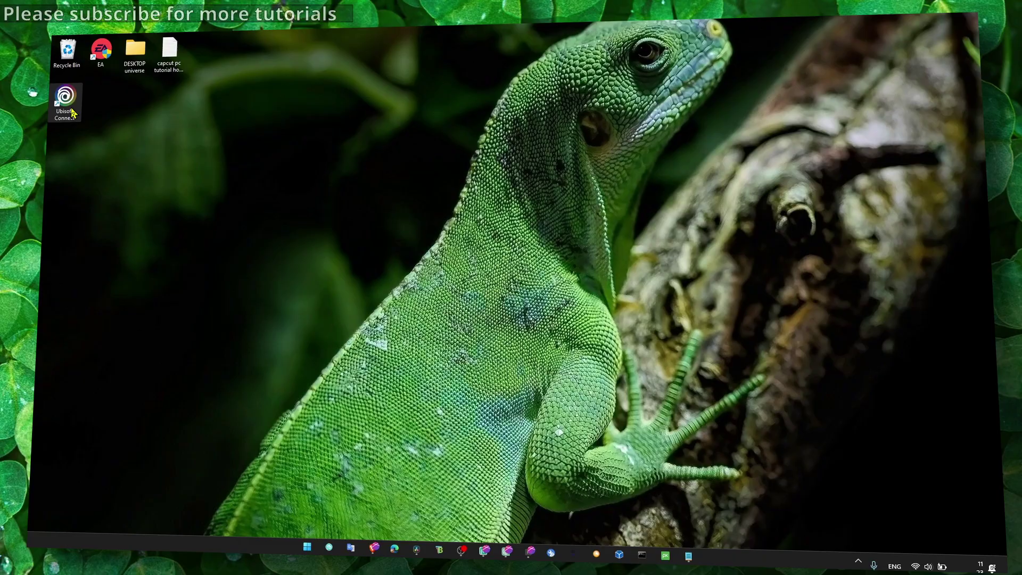
# - On the shortcut's Compatibility tab, tick 'Run this program as an administrator' and 'Disable fullscreen optimizations'
pyautogui.rightClick(73, 113)
pyautogui.click(107, 358)
pyautogui.click(202, 134)
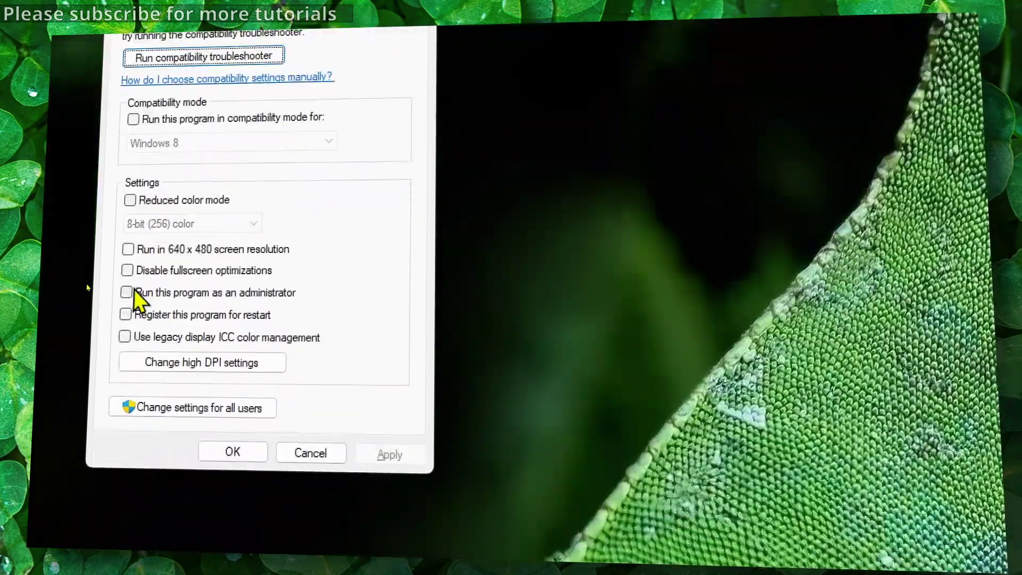
pyautogui.click(134, 292)
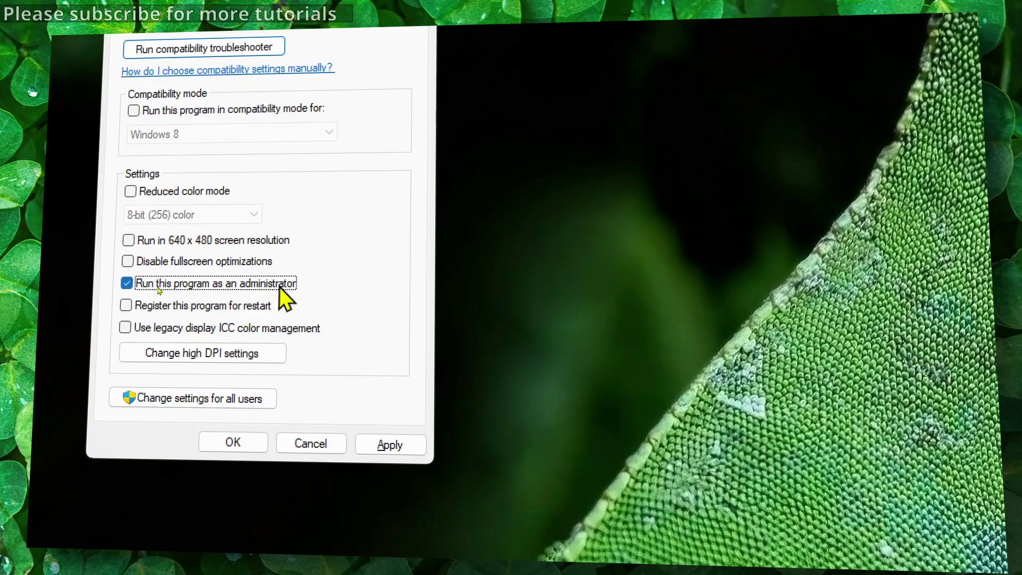
pyautogui.click(129, 262)
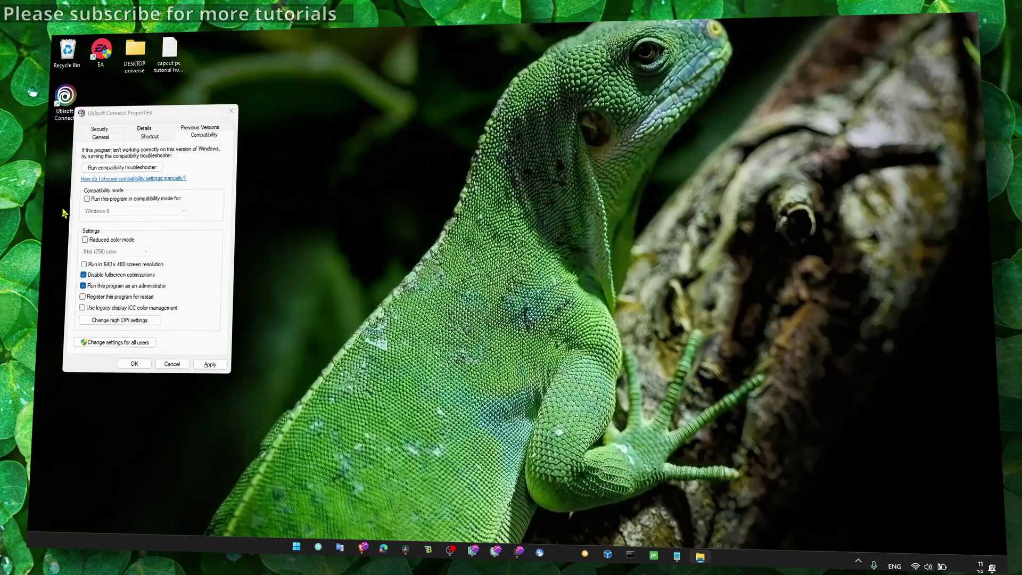
# - Turn on compatibility mode with Windows 8 as the version
pyautogui.click(87, 200)
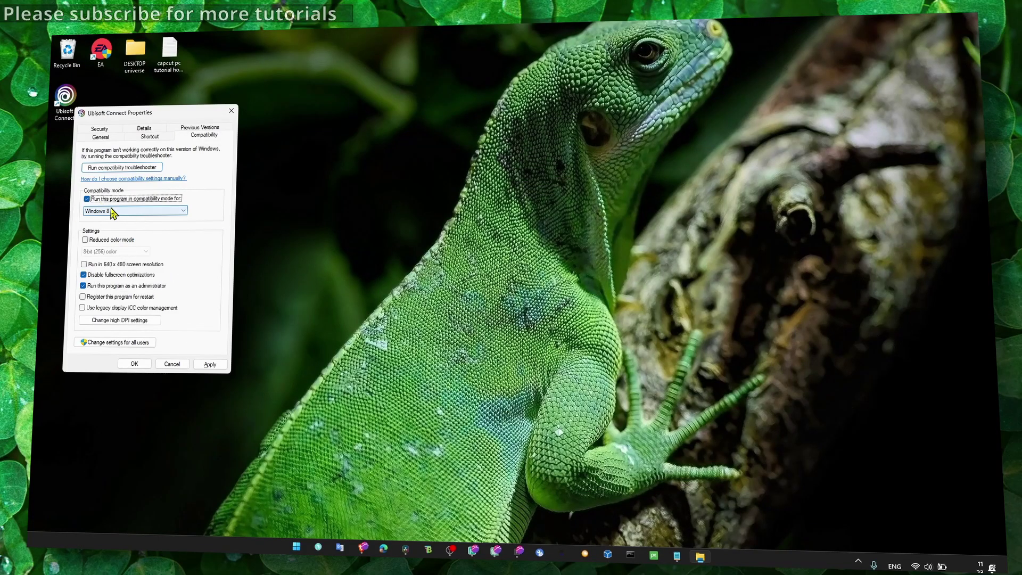
pyautogui.click(113, 213)
pyautogui.click(114, 222)
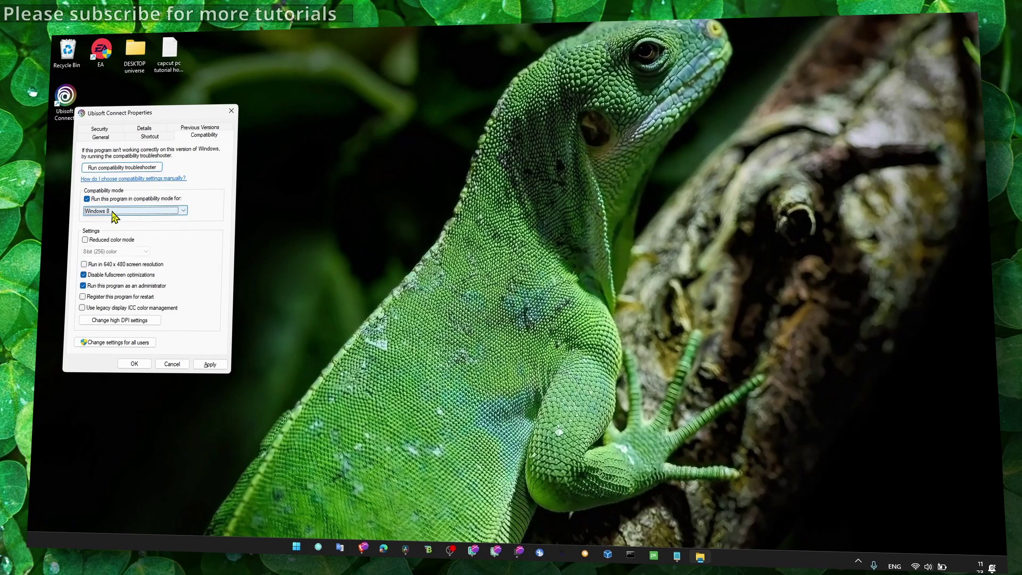
# - Override the high DPI scaling behavior for UbisoftConnect.exe and confirm it
pyautogui.click(109, 322)
pyautogui.click(120, 294)
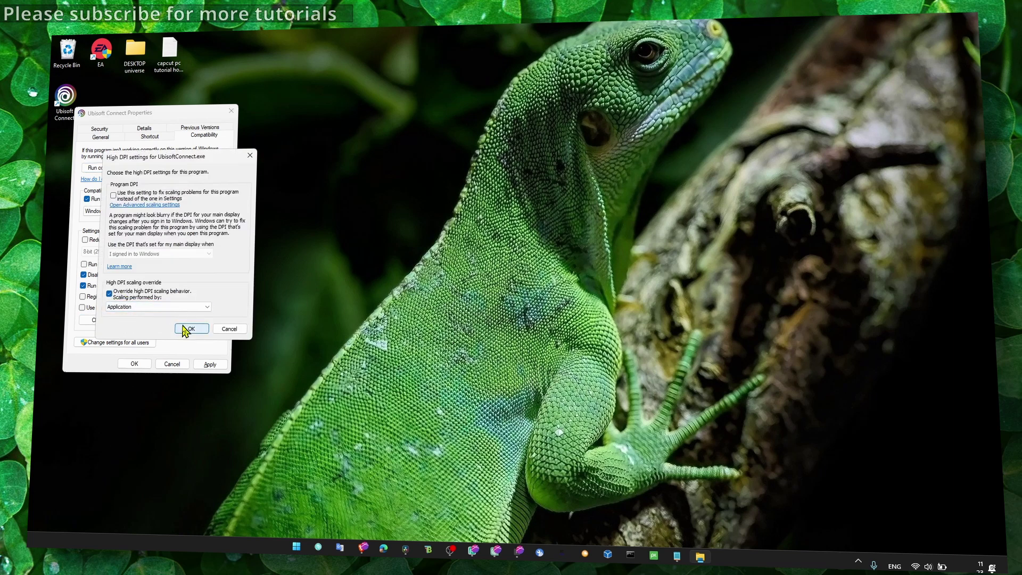
pyautogui.click(186, 327)
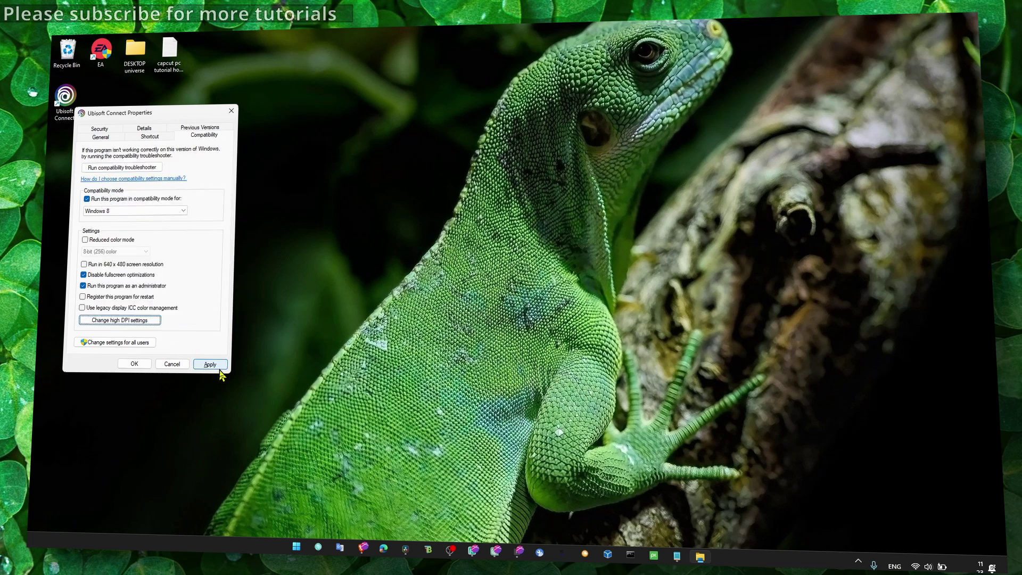
pyautogui.click(106, 320)
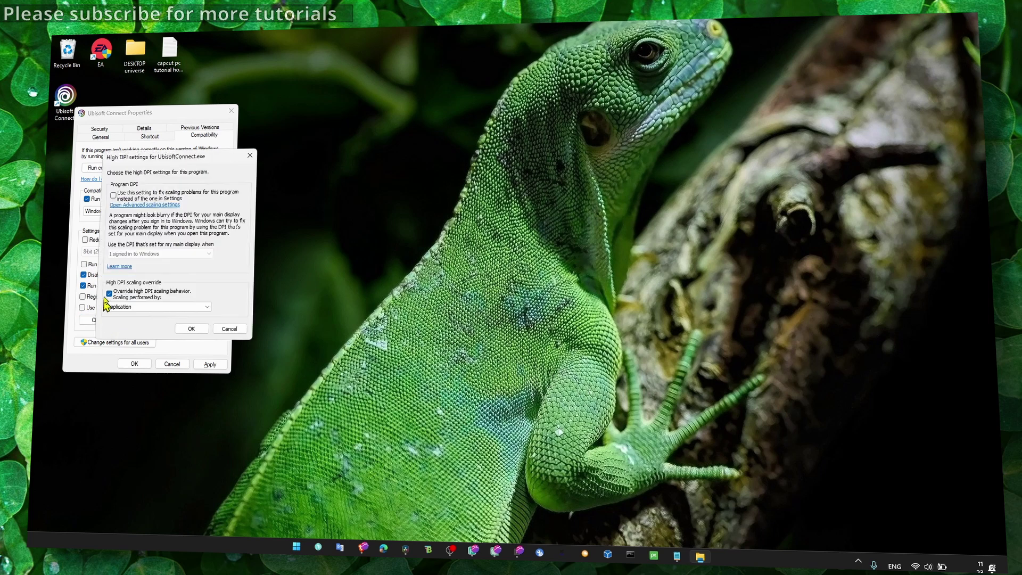
pyautogui.click(193, 328)
pyautogui.click(133, 323)
pyautogui.click(192, 327)
# - Keep run as administrator, clear Windows 8 compatibility mode and fullscreen optimization changes, then Apply and OK
pyautogui.click(123, 288)
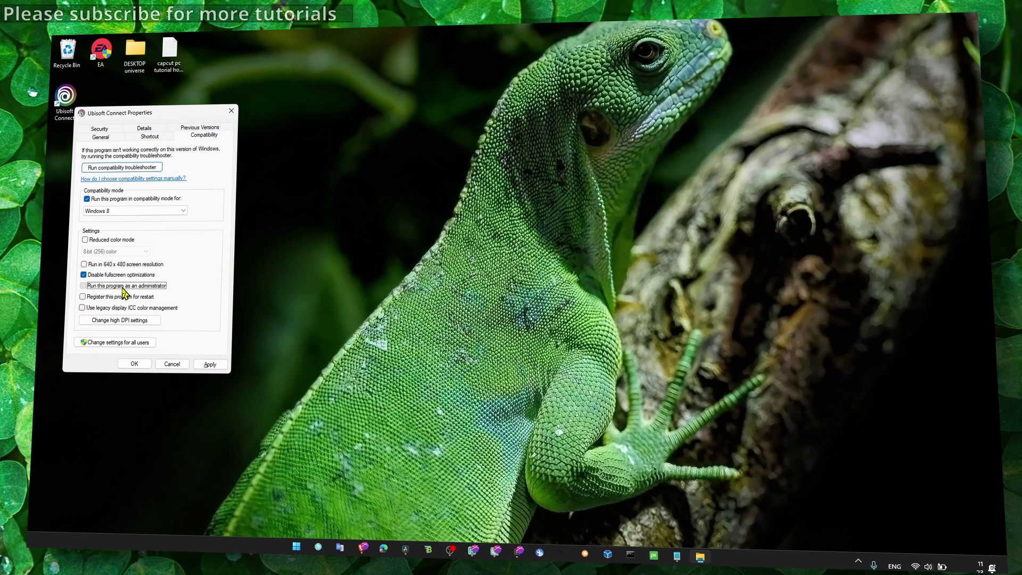
pyautogui.click(84, 275)
pyautogui.click(87, 199)
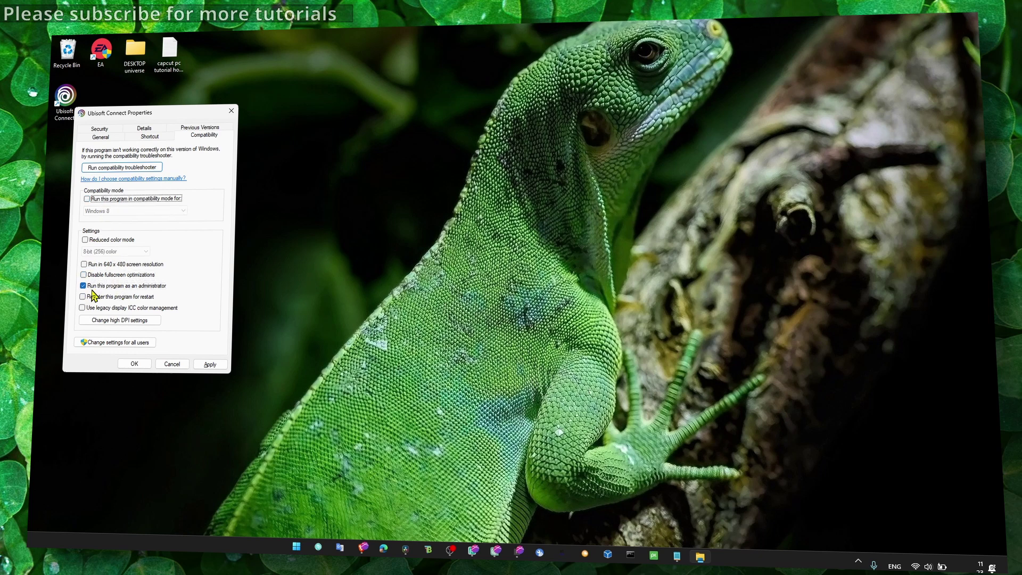
pyautogui.click(210, 364)
pyautogui.click(148, 364)
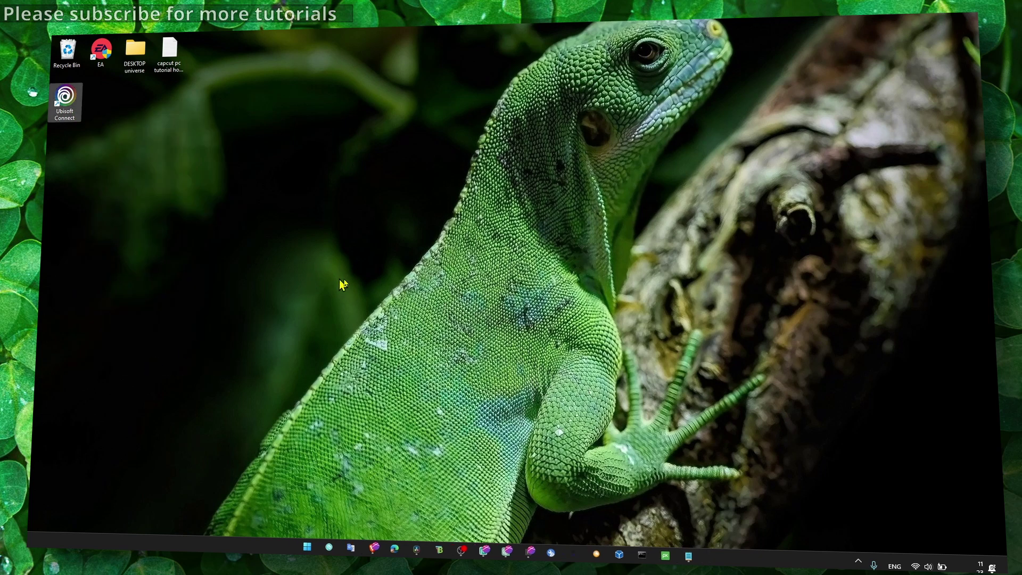
# - Open Task Manager from the taskbar
pyautogui.rightClick(744, 559)
pyautogui.click(648, 483)
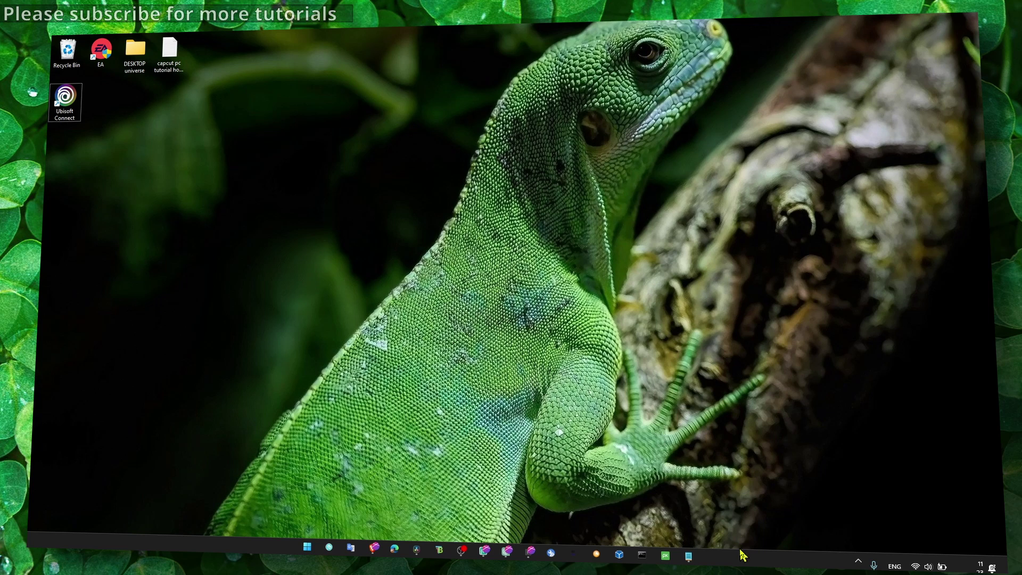
pyautogui.rightClick(758, 558)
pyautogui.click(762, 516)
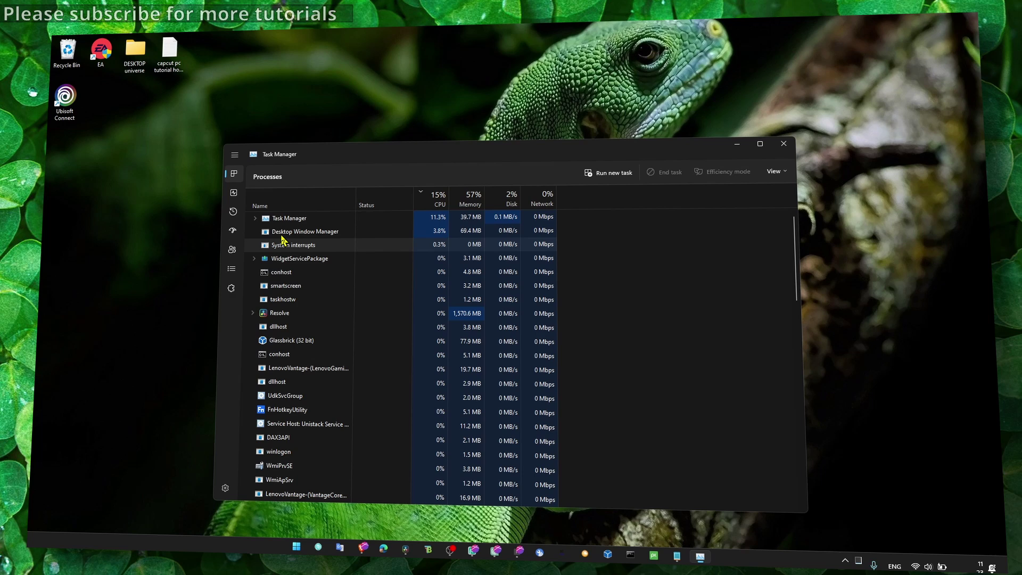
# - Expand the Ubisoft Connect process and jump to its child process in the Details list
pyautogui.click(234, 192)
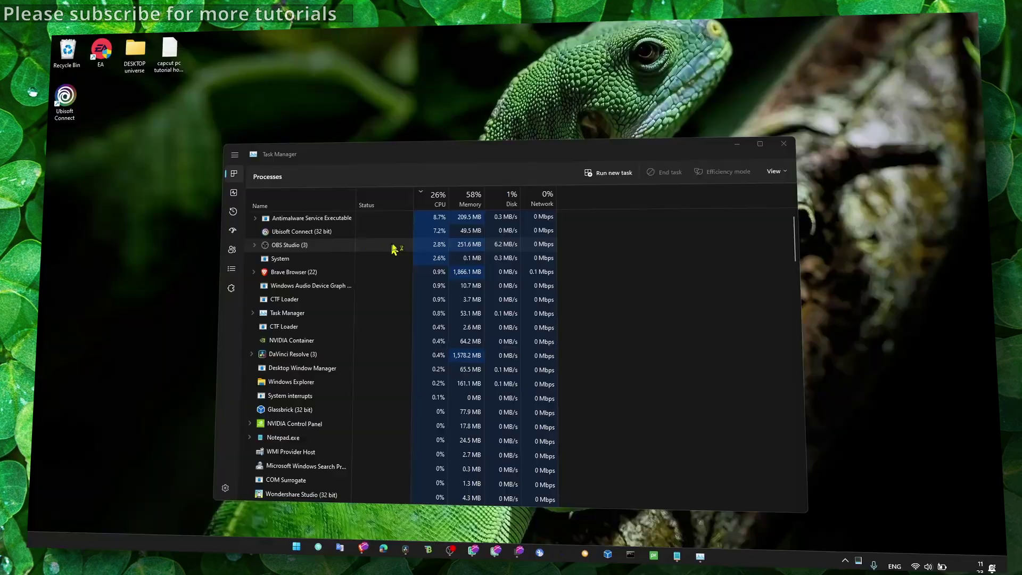
pyautogui.rightClick(297, 219)
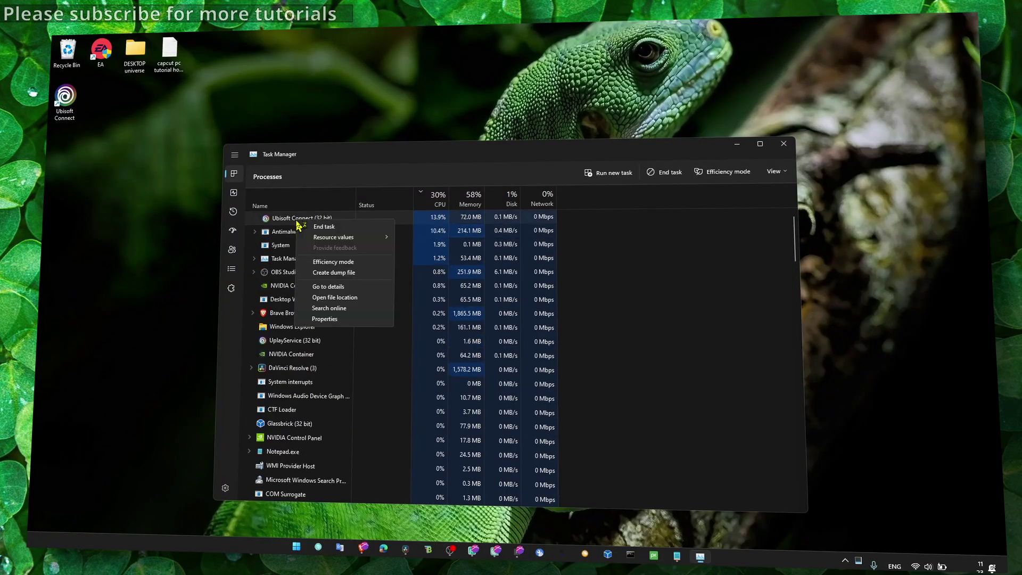
pyautogui.click(271, 233)
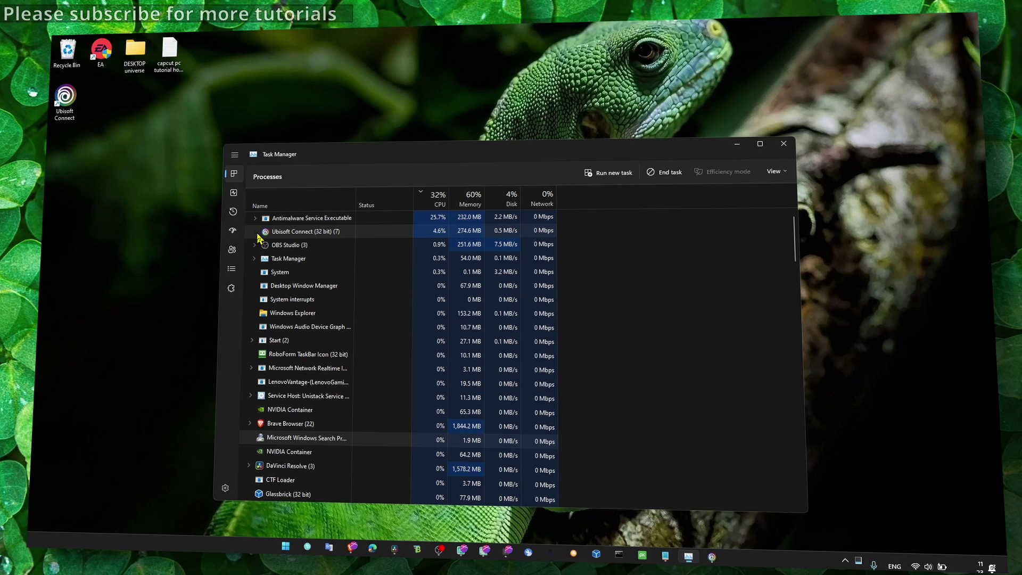
pyautogui.click(255, 231)
pyautogui.rightClick(285, 244)
pyautogui.click(325, 302)
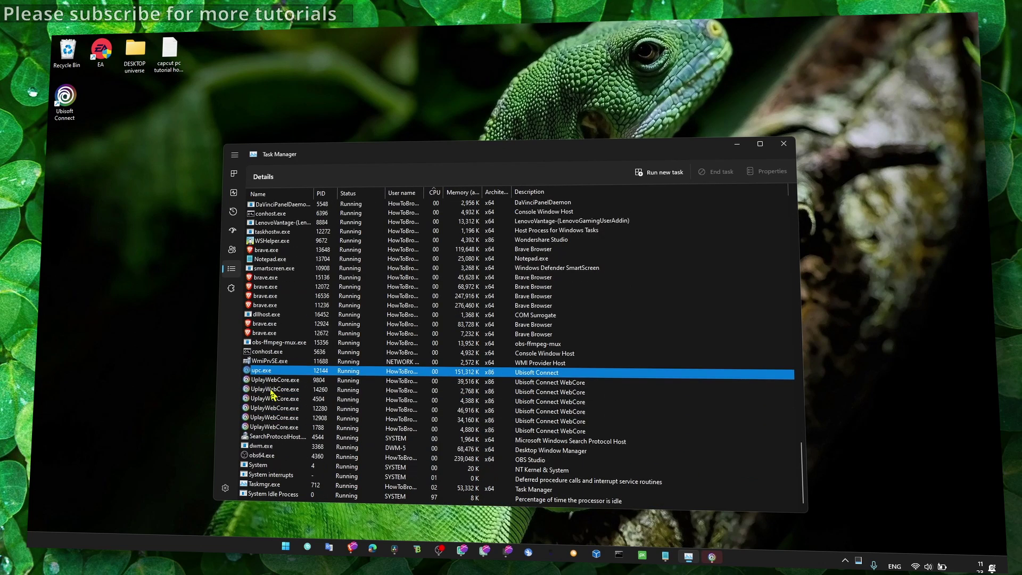
# - Set upc.exe to High priority, confirm the change, and close Task Manager
pyautogui.rightClick(276, 382)
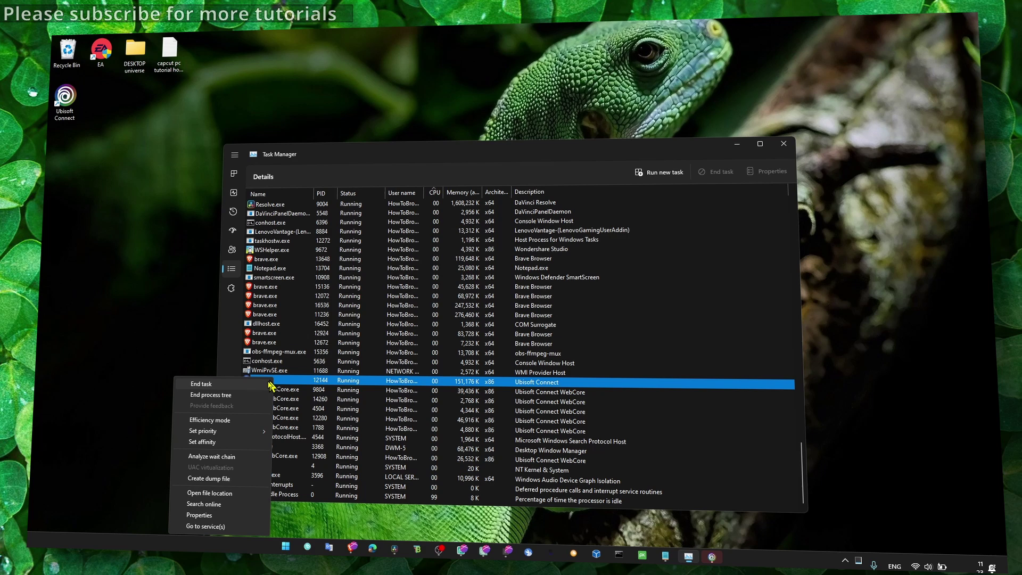
pyautogui.moveTo(255, 432)
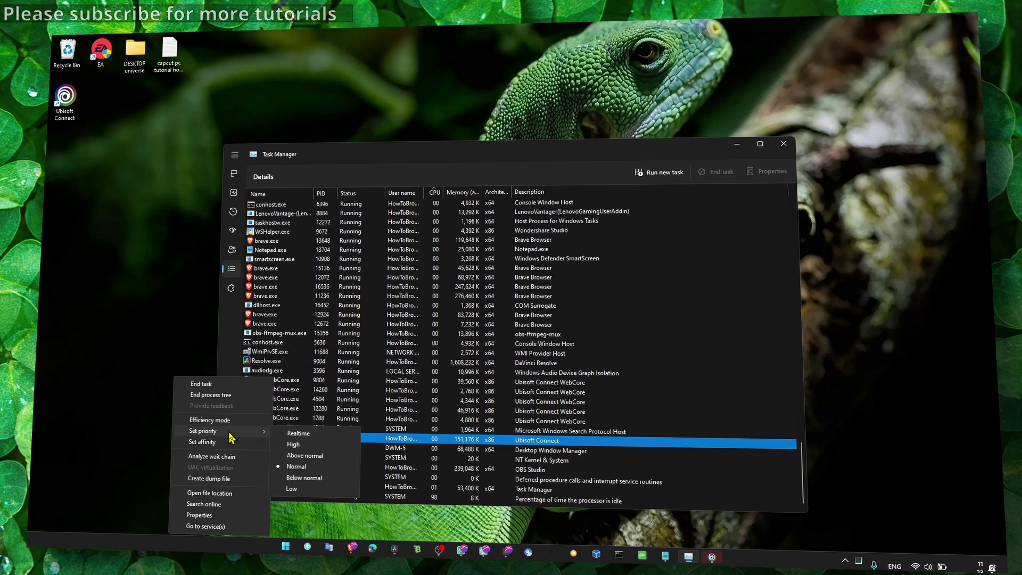
pyautogui.click(298, 433)
pyautogui.click(506, 291)
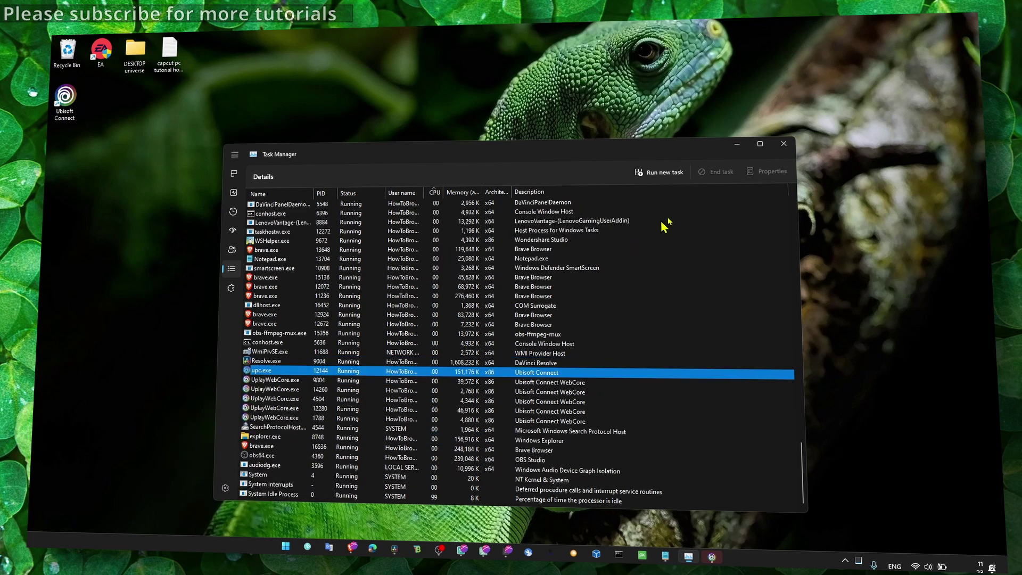
pyautogui.click(783, 143)
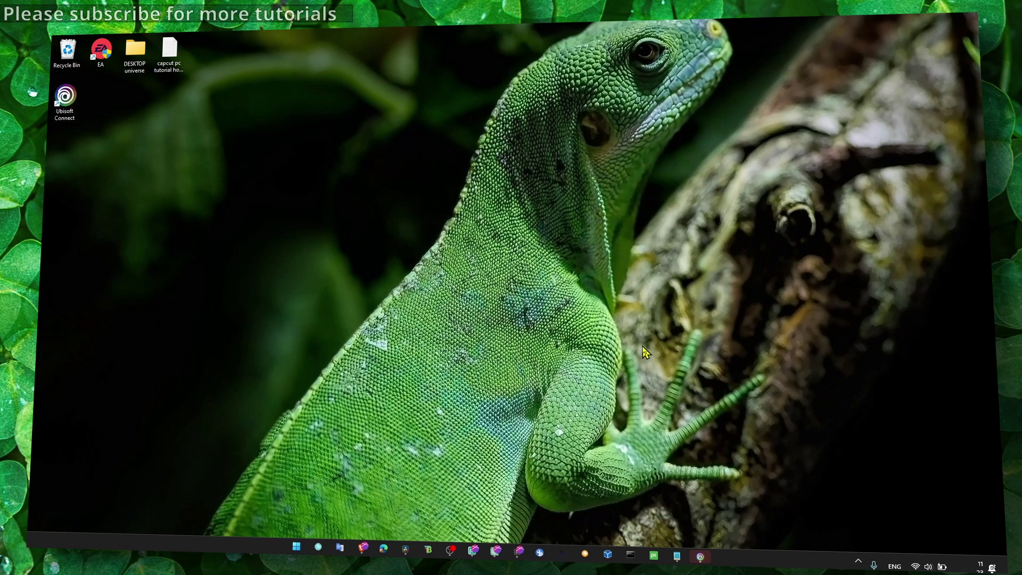
# - Search 'cmd' and open Command Prompt, then close that non-administrator window
pyautogui.press('super')
pyautogui.write('coomd')
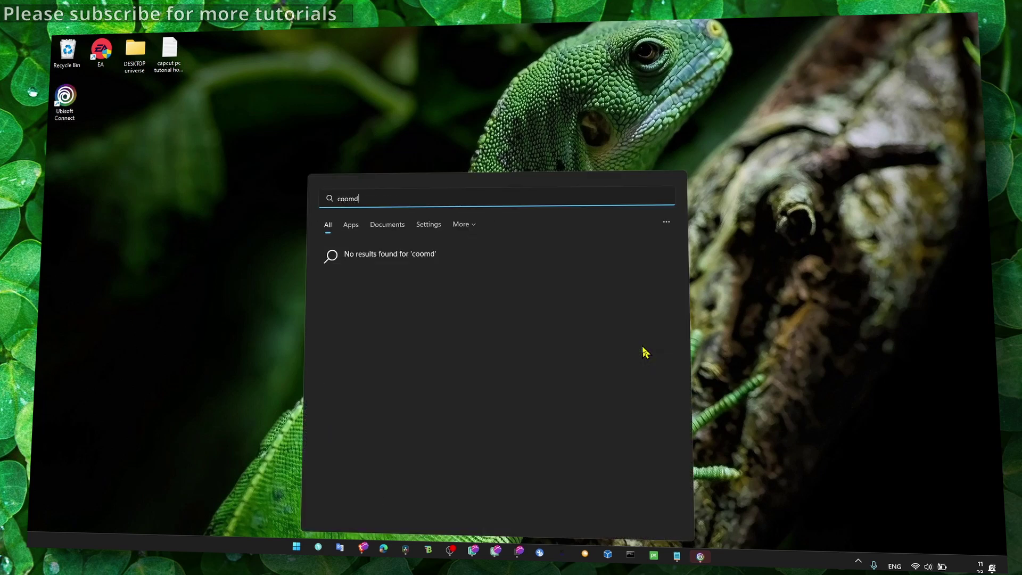
pyautogui.press('BackSpace')
pyautogui.press('BackSpace')
pyautogui.press('BackSpace')
pyautogui.press('BackSpace')
pyautogui.press('BackSpace')
pyautogui.write('cmd')
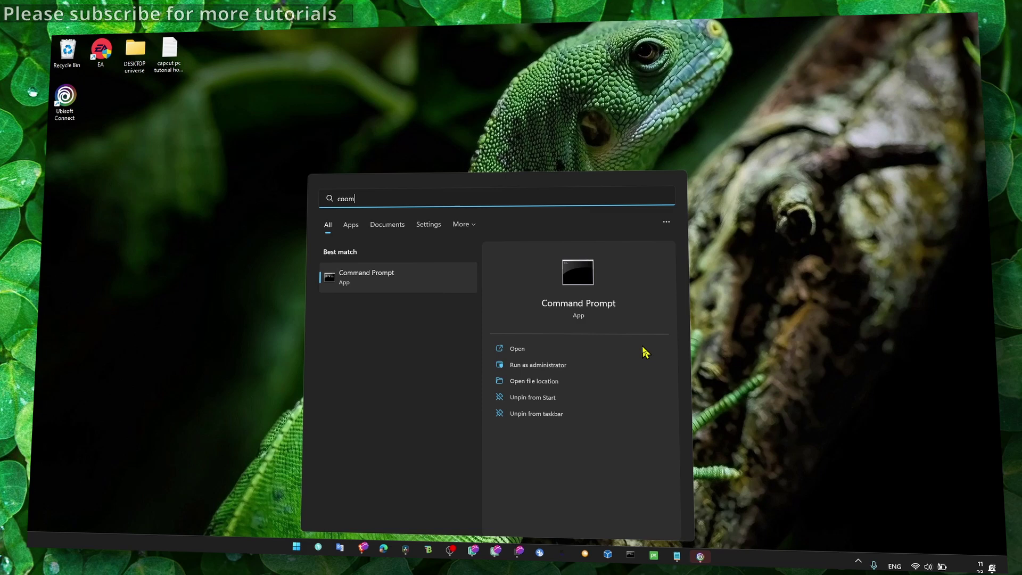
pyautogui.press('Return')
pyautogui.click(630, 109)
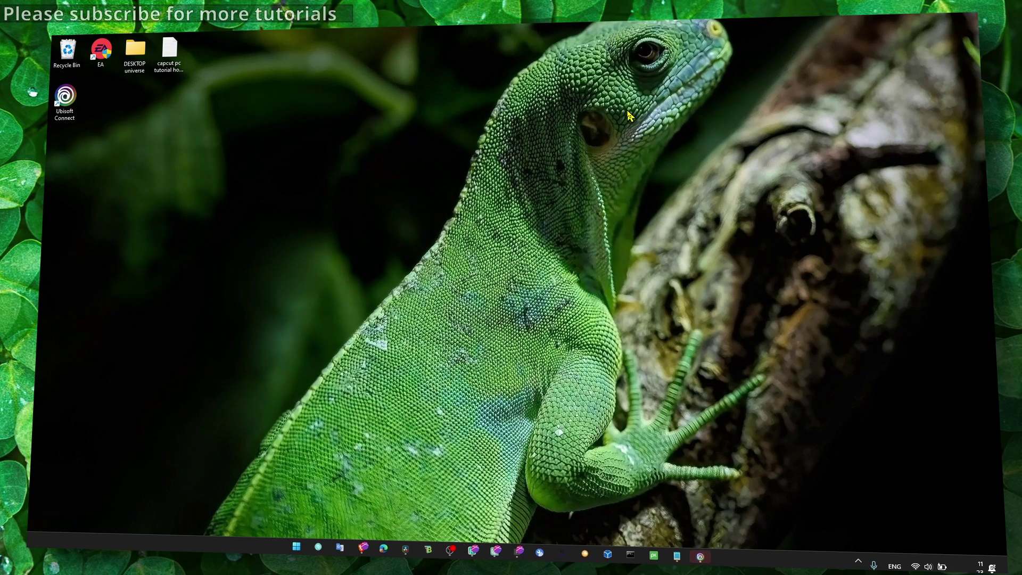
# - Run sfc /scannow in an administrator Command Prompt
pyautogui.press('super')
pyautogui.write('com')
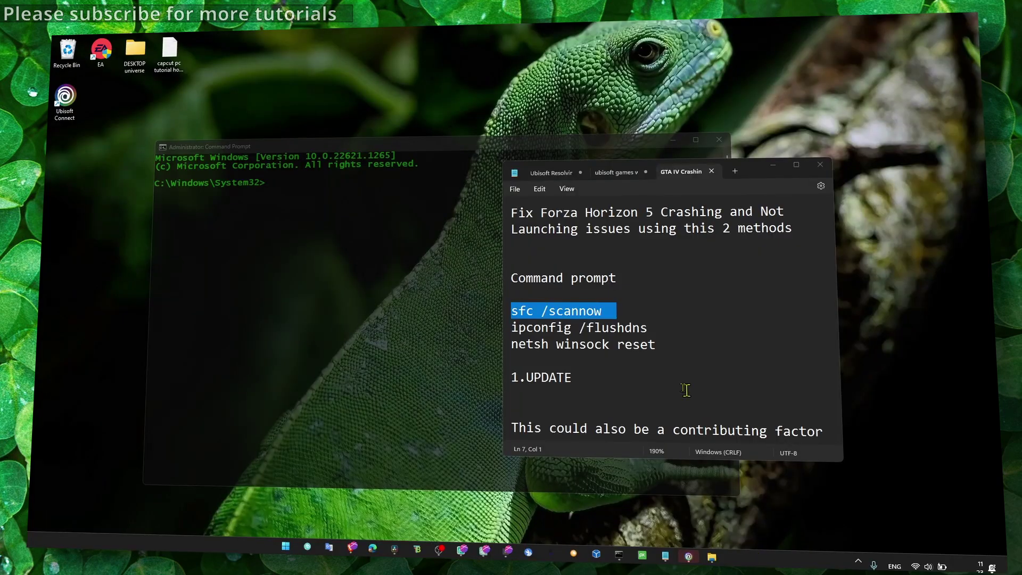
pyautogui.click(384, 201)
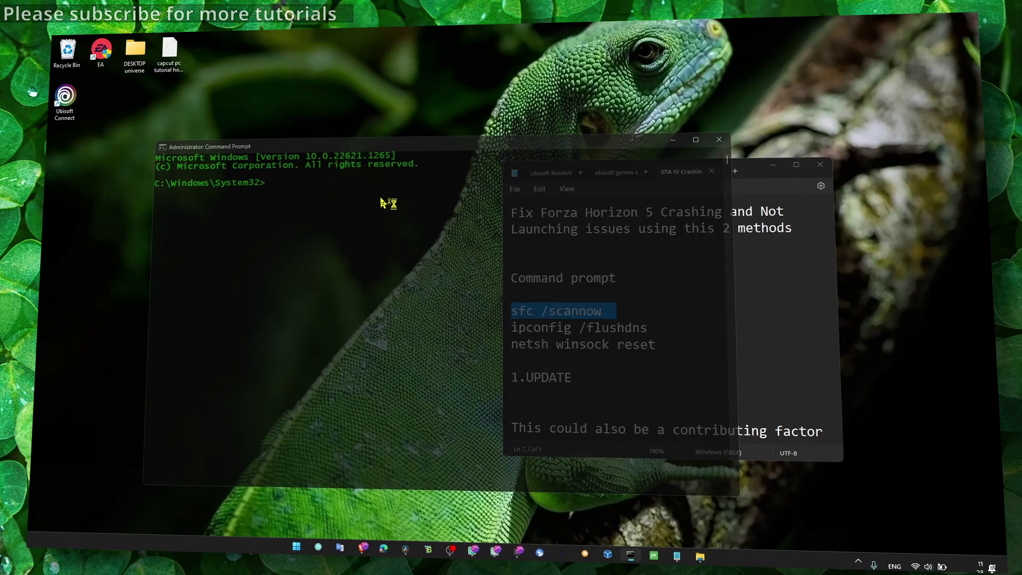
pyautogui.rightClick(384, 201)
pyautogui.press('Return')
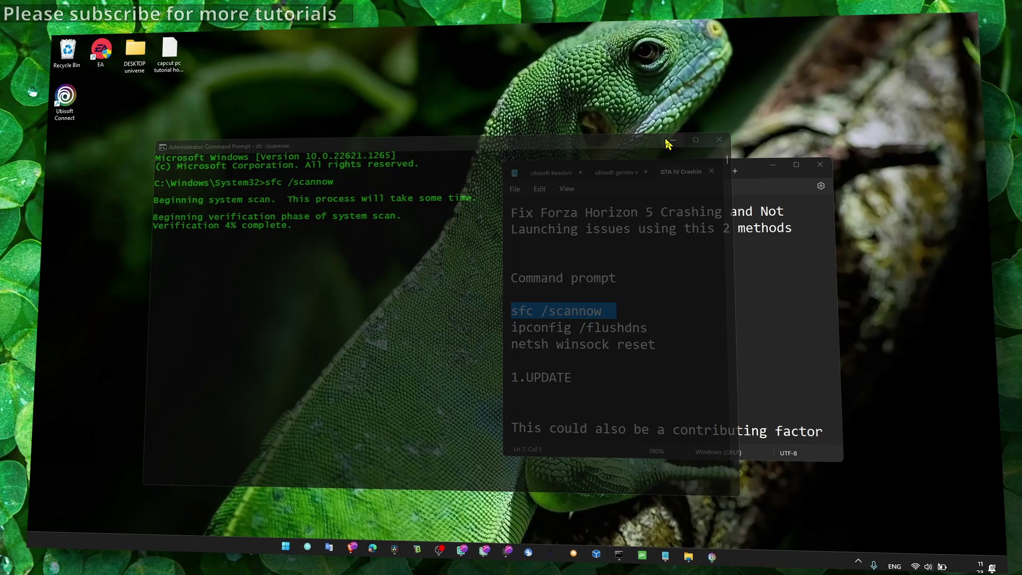
# - Minimize the Command Prompt running sfc and the Notepad notes window
pyautogui.click(666, 141)
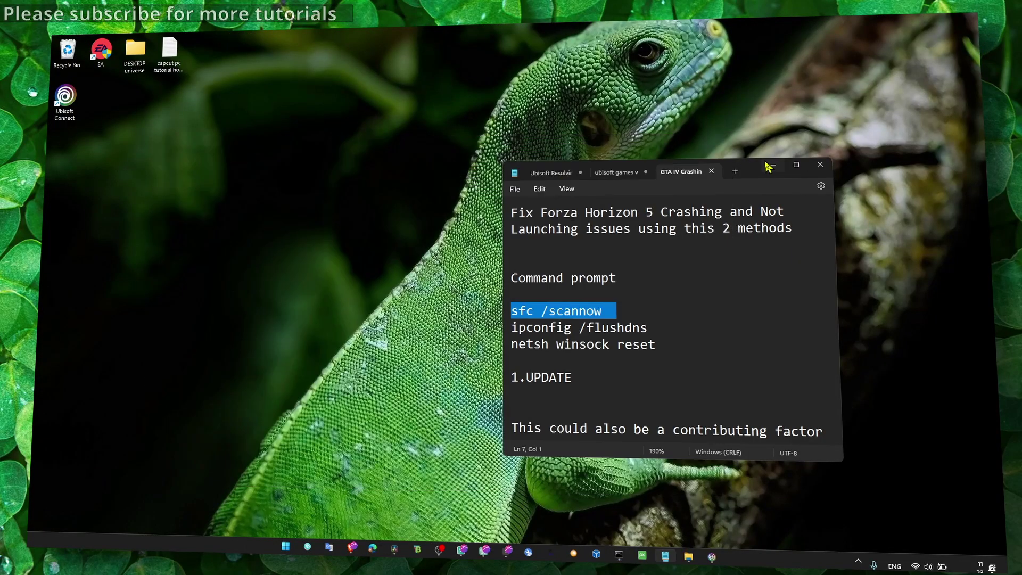
pyautogui.click(773, 165)
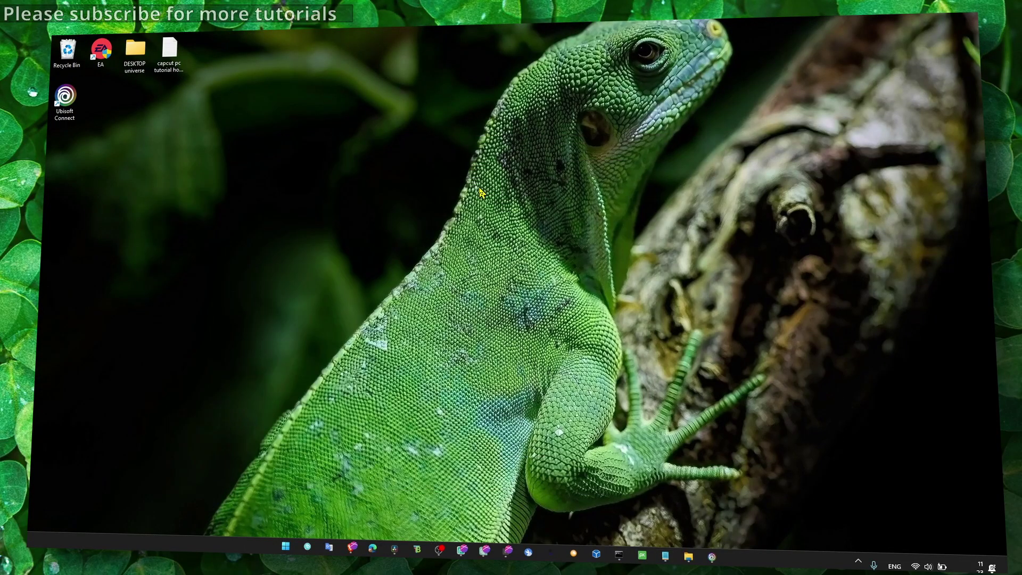